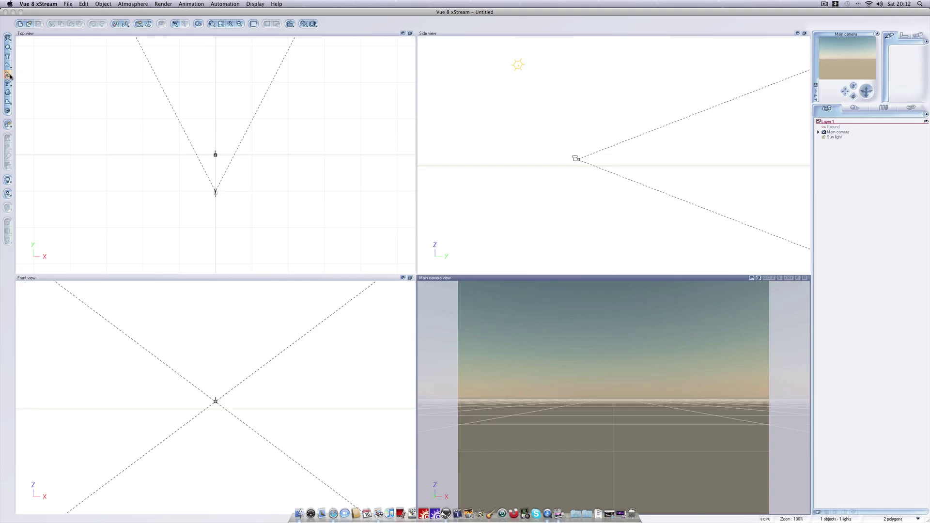
Create a new terrain using the Default model under Infinite Terrains
left_click(9, 75)
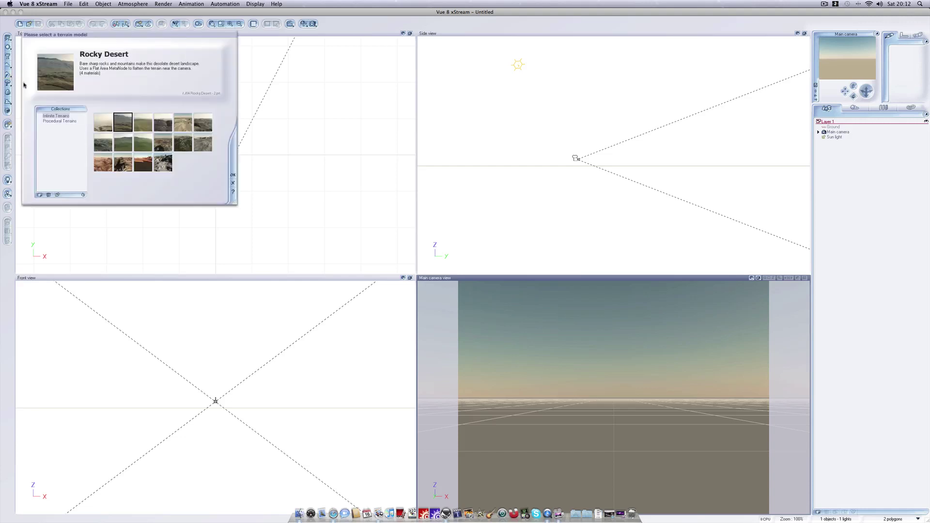
left_click_drag(85, 31, 90, 59)
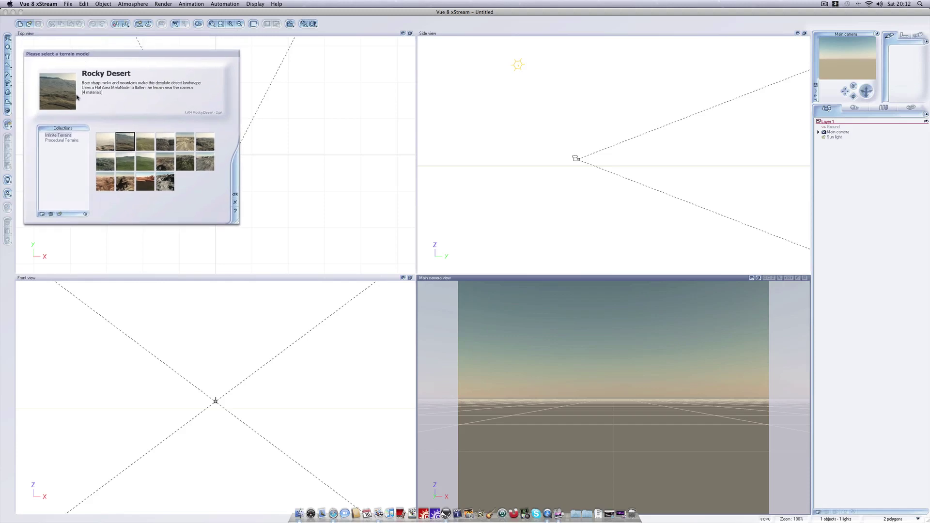
left_click(110, 159)
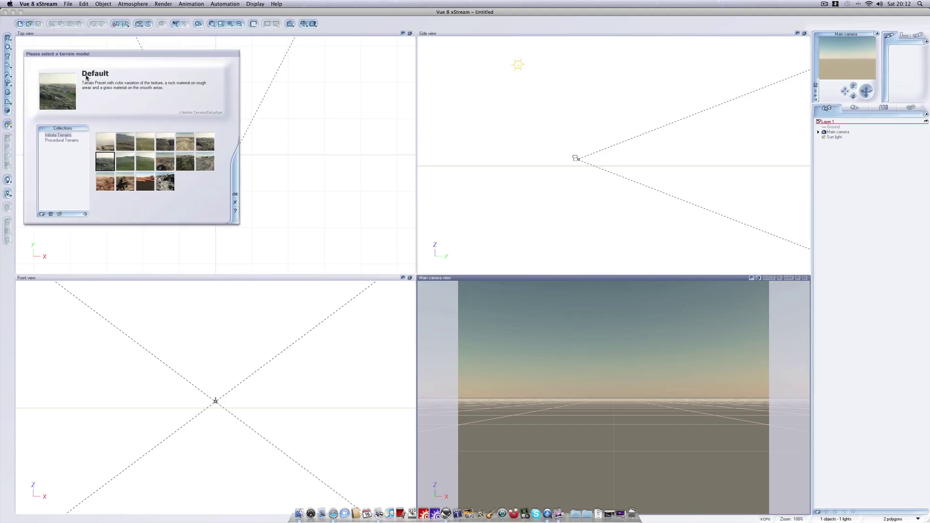
left_click(236, 194)
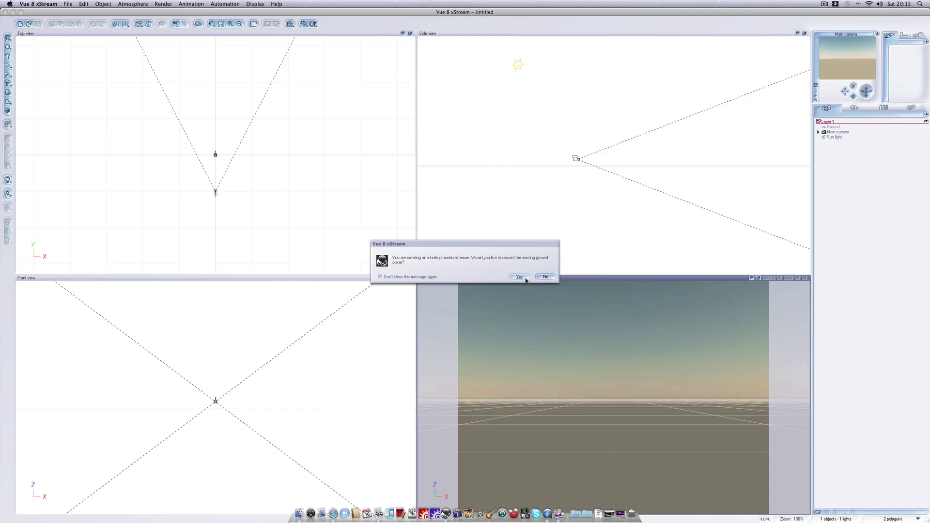
Discard the ground plane, show sea level, and select Sea level in the World Browser
left_click(525, 277)
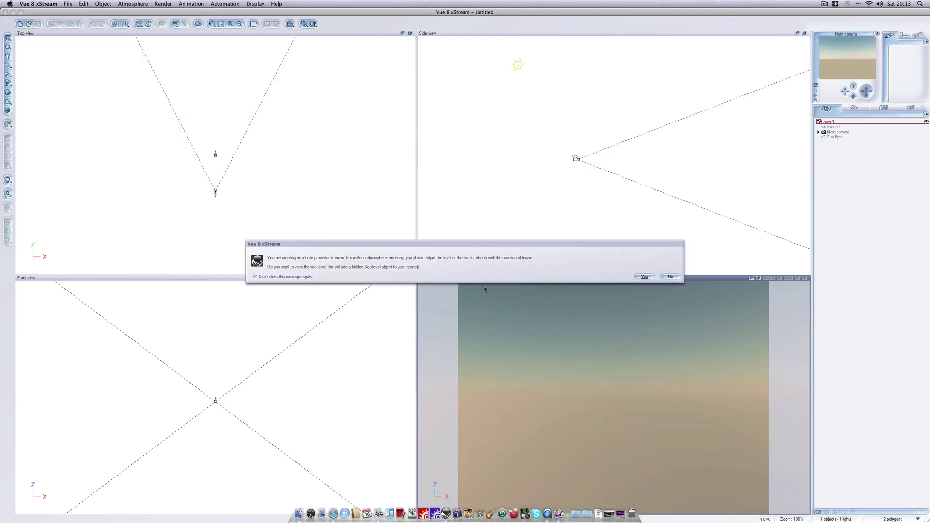
left_click(645, 277)
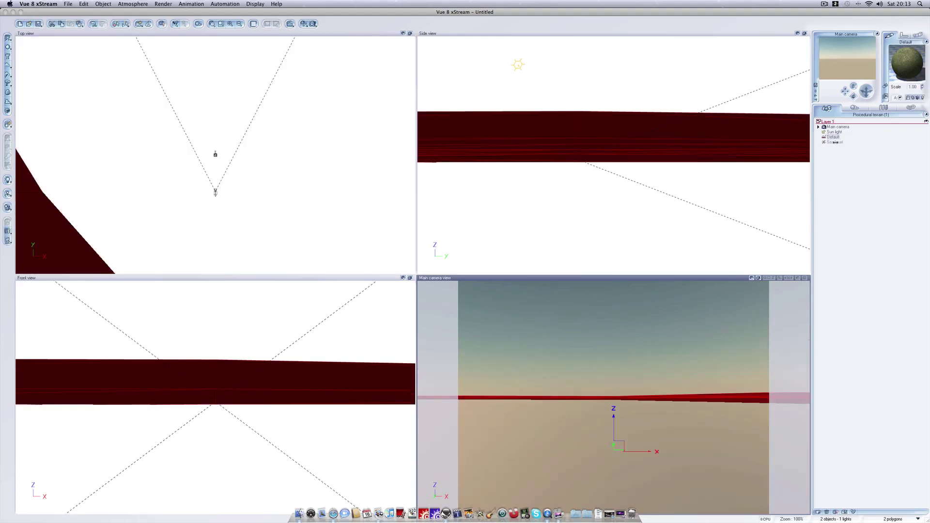
left_click(834, 142)
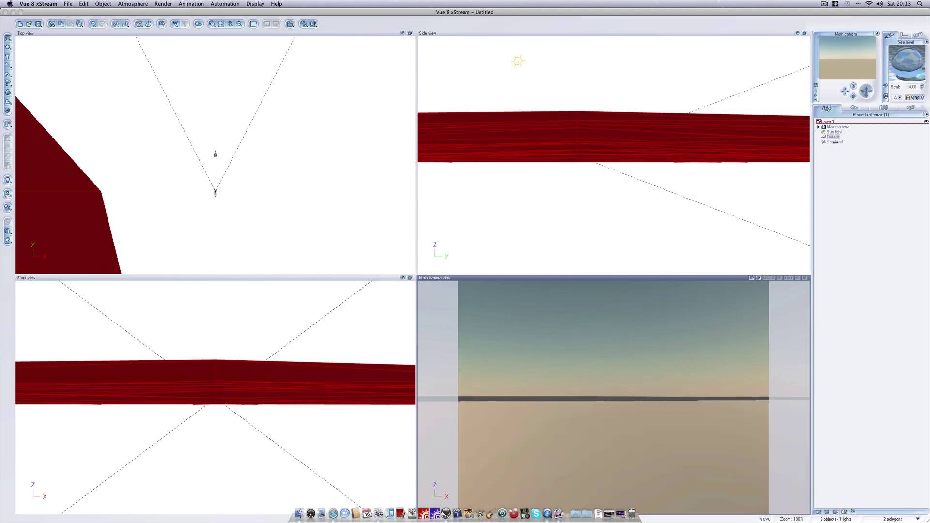
left_click(834, 142)
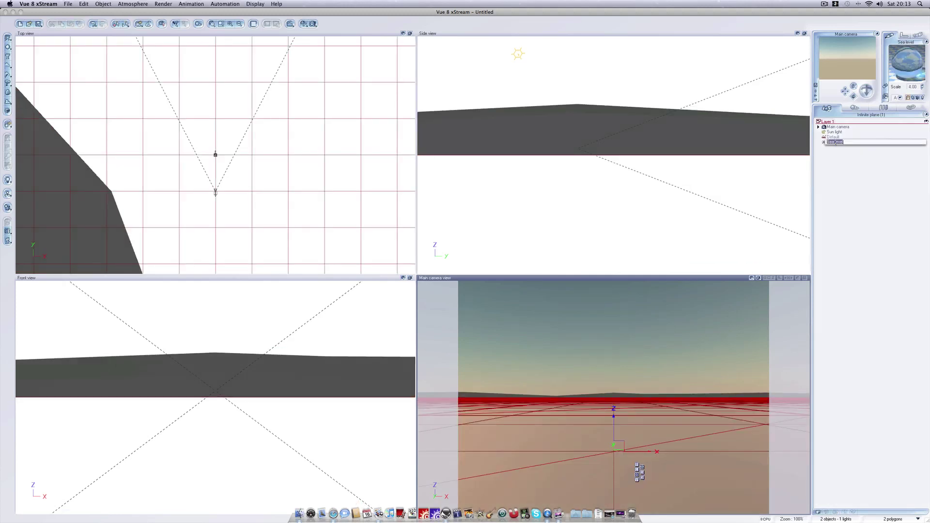
Zoom out the Side view and drag Sea level's Z arrow up to flood more terrain
left_click(833, 171)
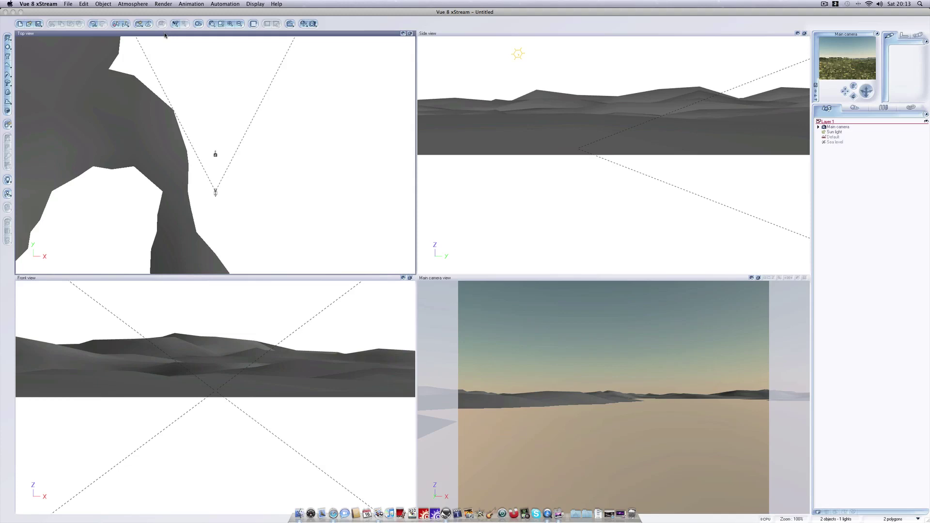
scroll(175, 104, "down", 3)
scroll(174, 104, "down", 10)
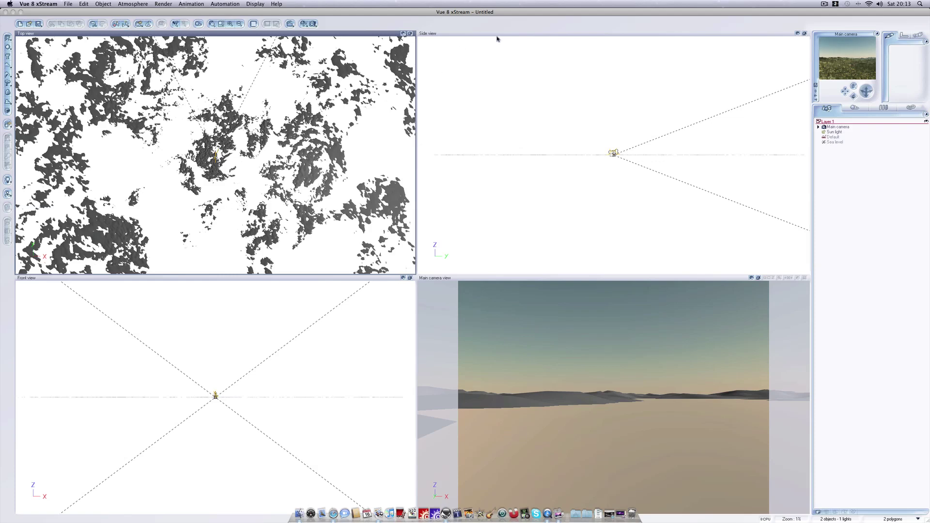
left_click(563, 112)
scroll(581, 118, "up", 4)
scroll(583, 123, "up", 5)
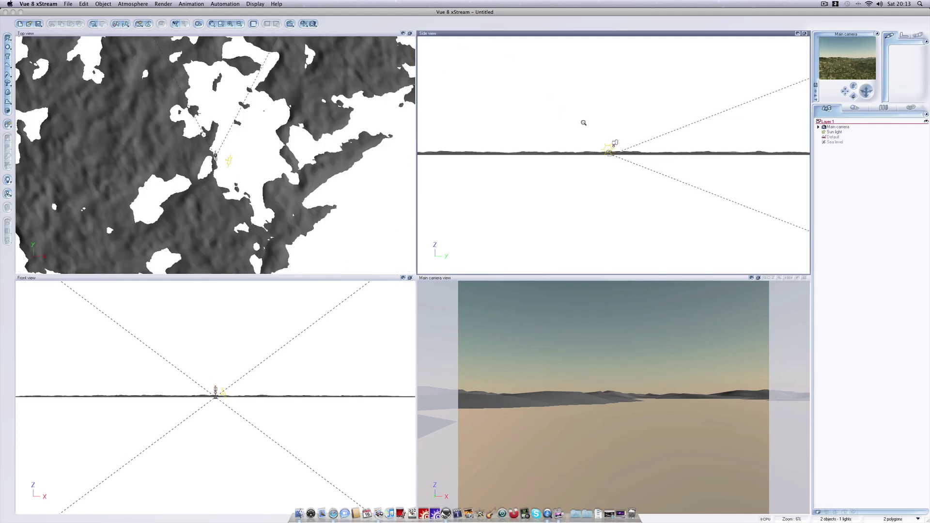
left_click(835, 142)
left_click_drag(611, 127, 613, 127)
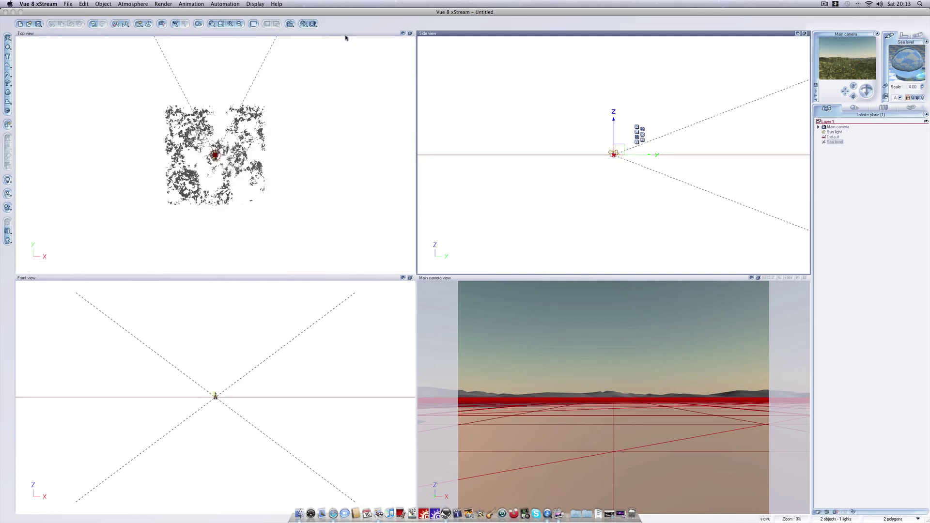
scroll(347, 68, "up", 3)
scroll(346, 73, "up", 2)
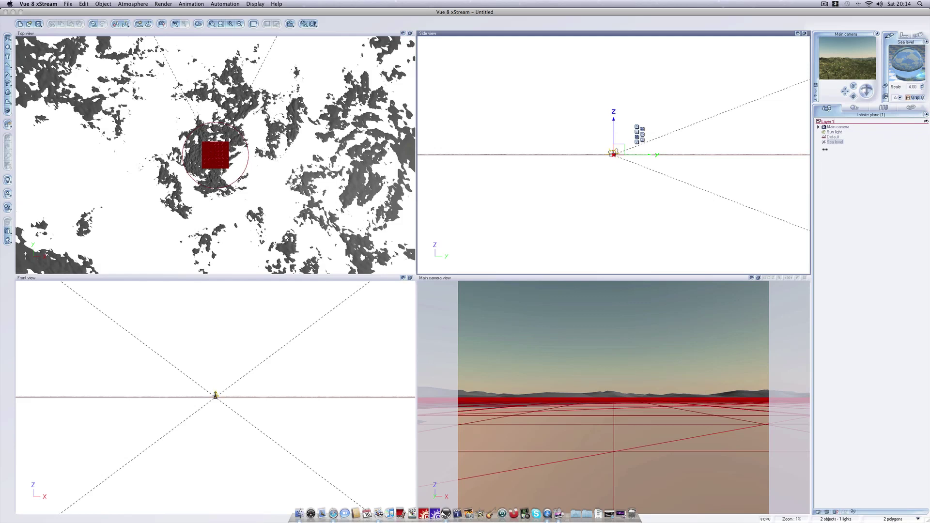
Apply the Water material to the sea level and refresh the Main camera preview
left_click(7, 39)
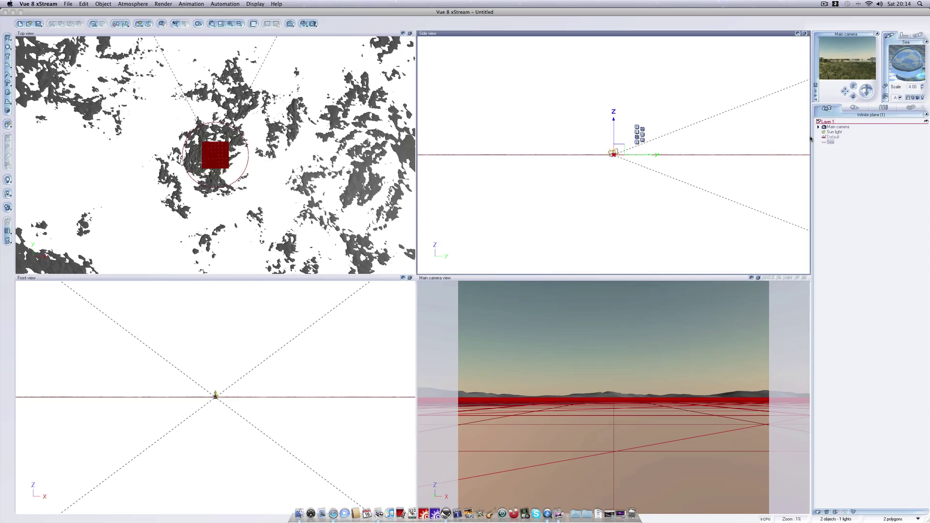
right_click(859, 74)
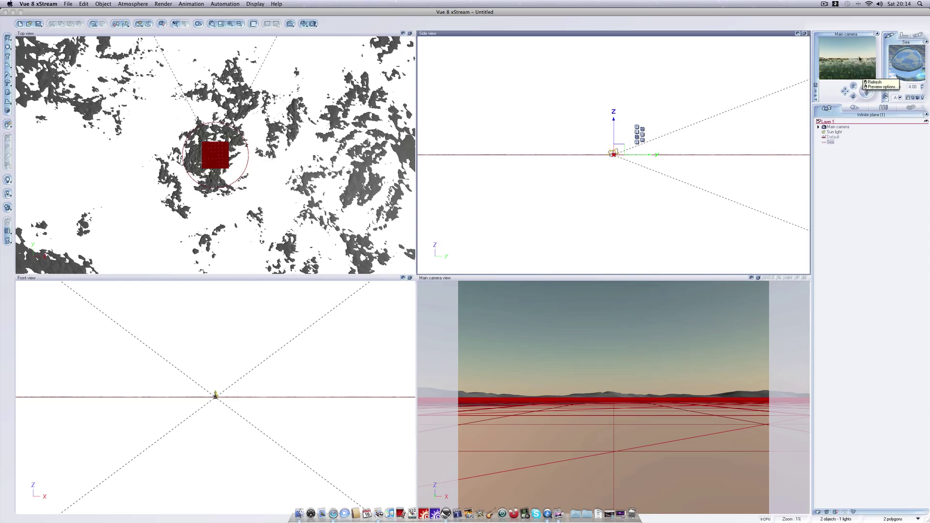
left_click(873, 82)
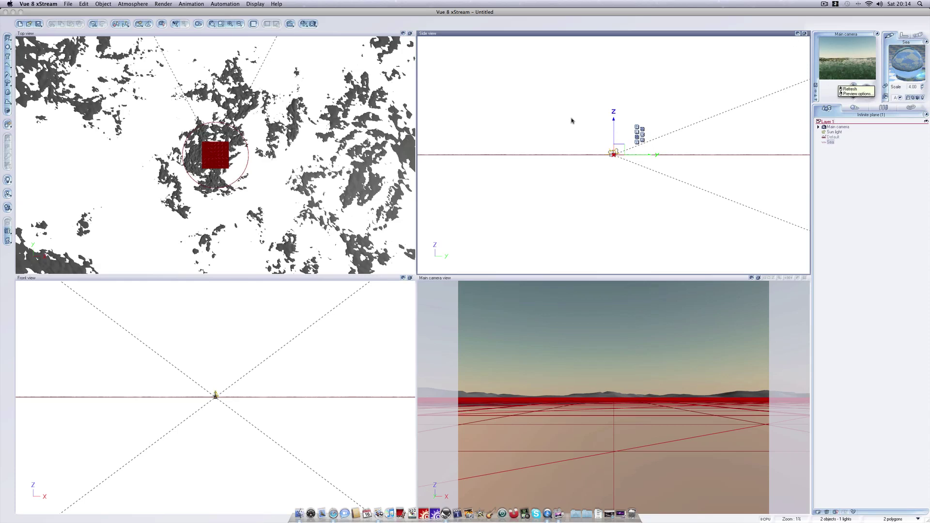
mouse_move(859, 57)
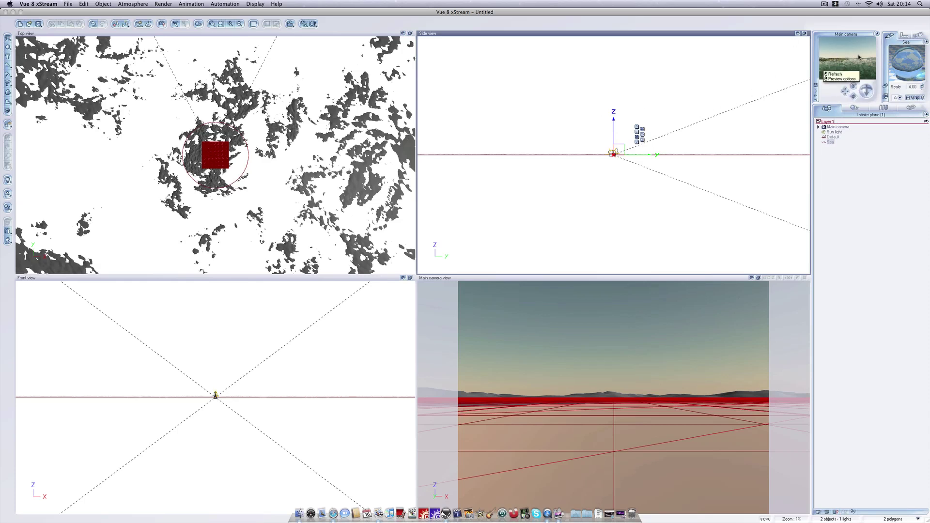
left_click(847, 127)
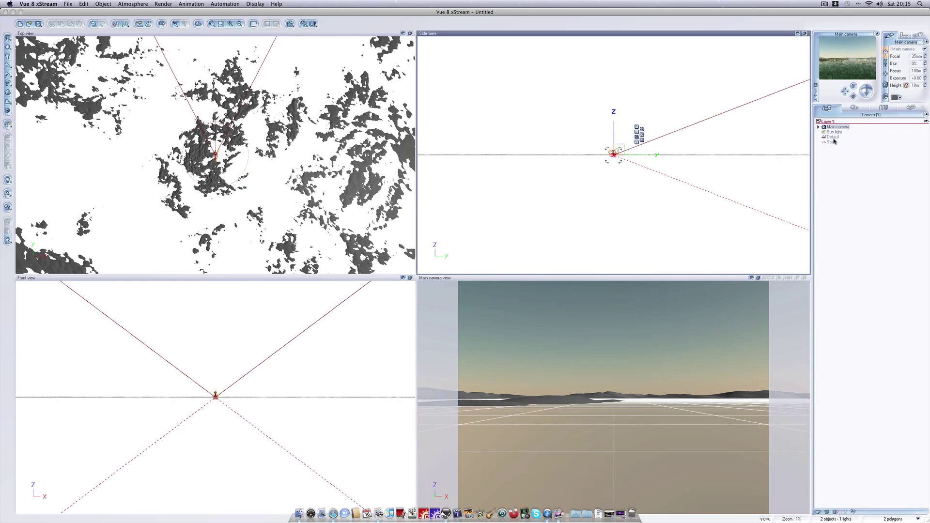
left_click(834, 137)
left_click(900, 71)
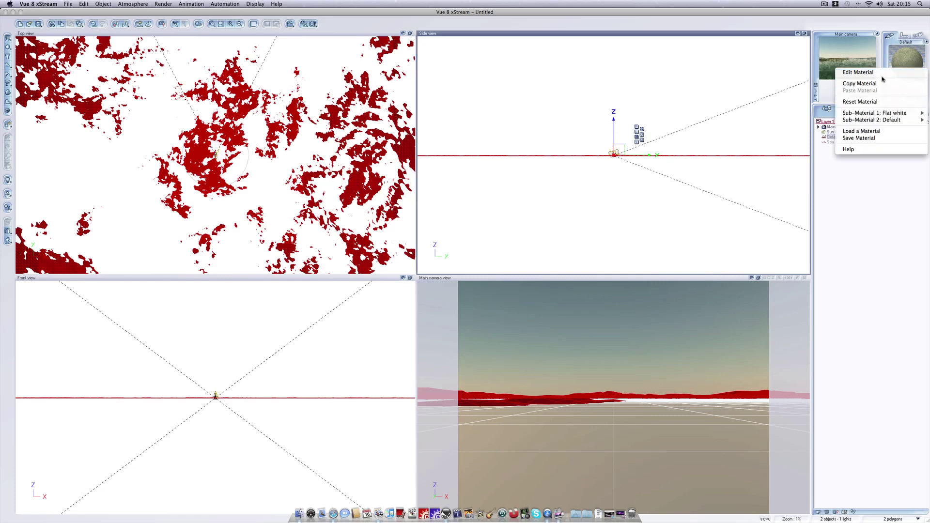
left_click(890, 73)
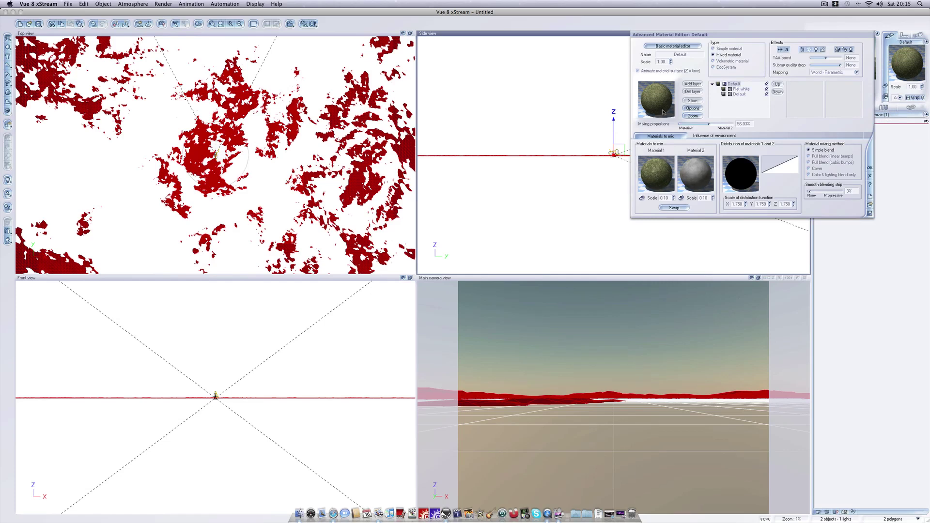
left_click_drag(761, 35, 429, 66)
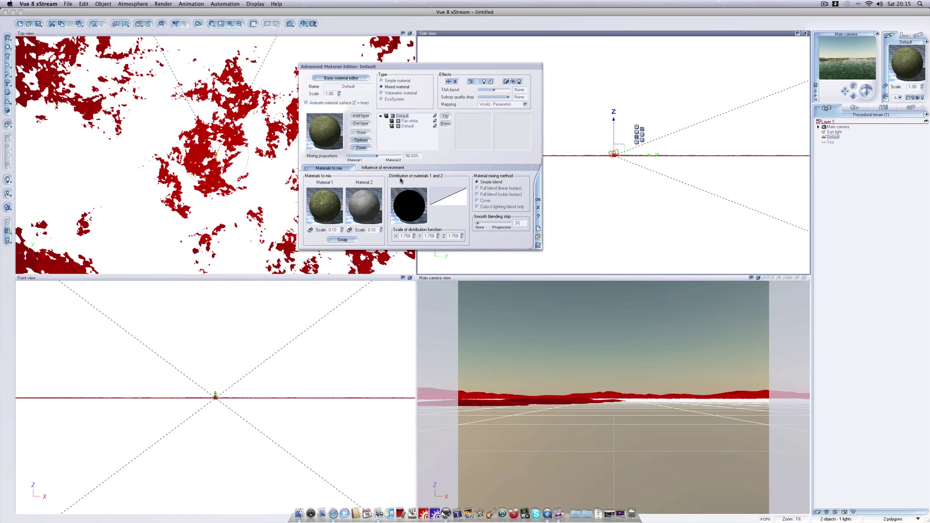
left_click(380, 168)
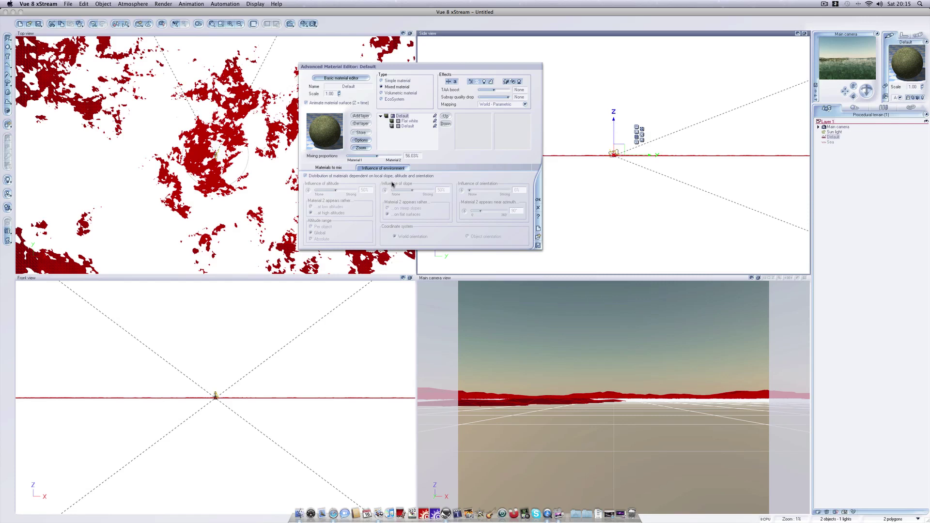
left_click(306, 176)
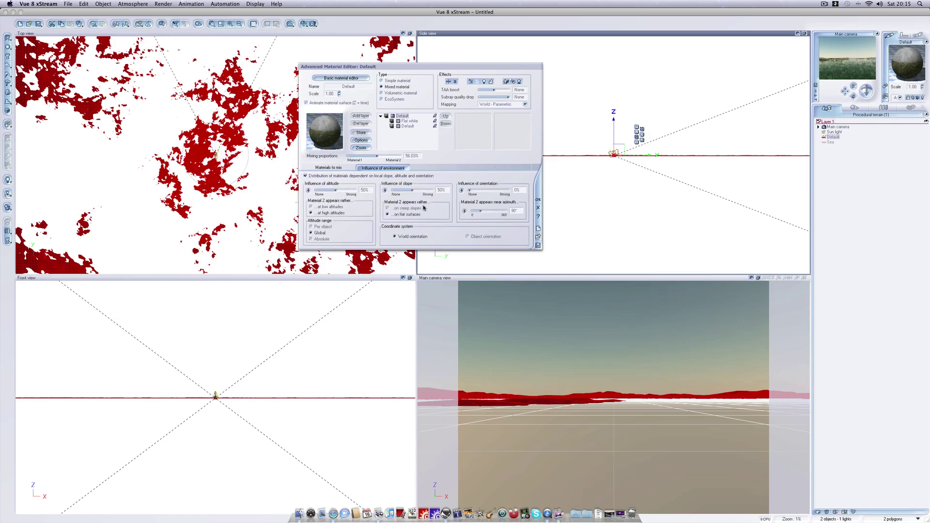
left_click_drag(335, 189, 332, 190)
left_click_drag(328, 190, 347, 191)
left_click_drag(354, 190, 337, 191)
left_click(305, 176)
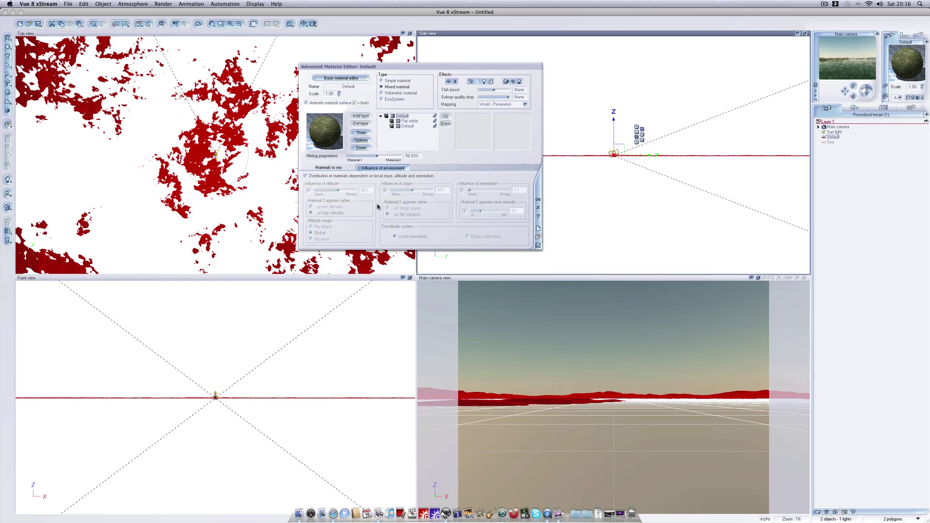
left_click(537, 208)
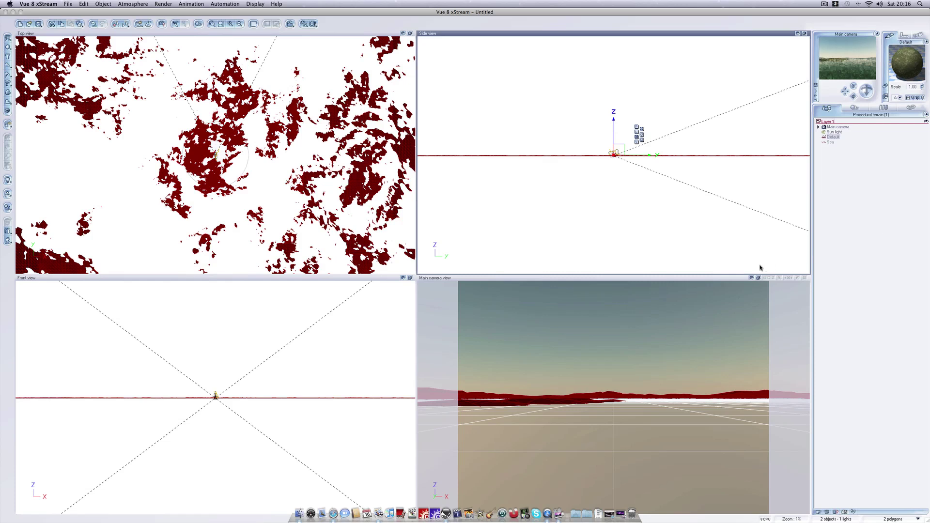
Open the Atmosphere Editor, glance at the Sun tab, then return to Clouds
left_click(715, 279)
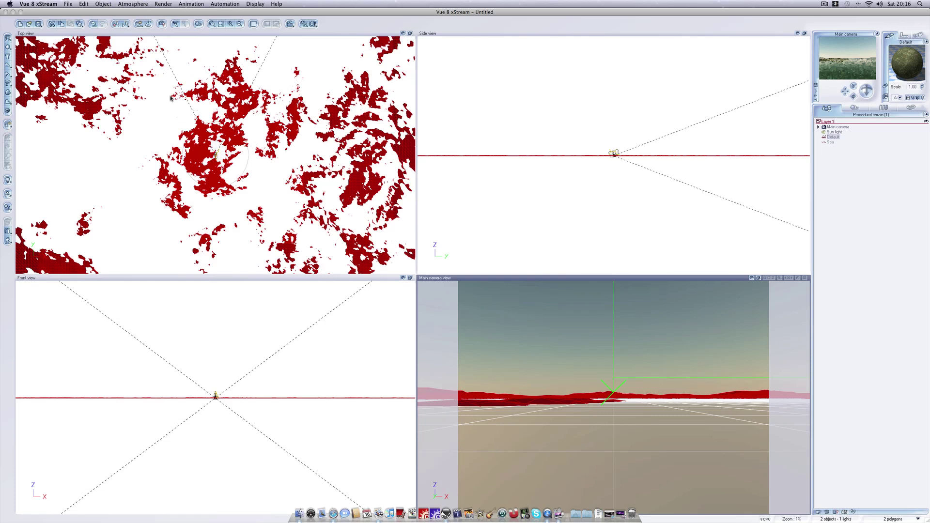
left_click(133, 4)
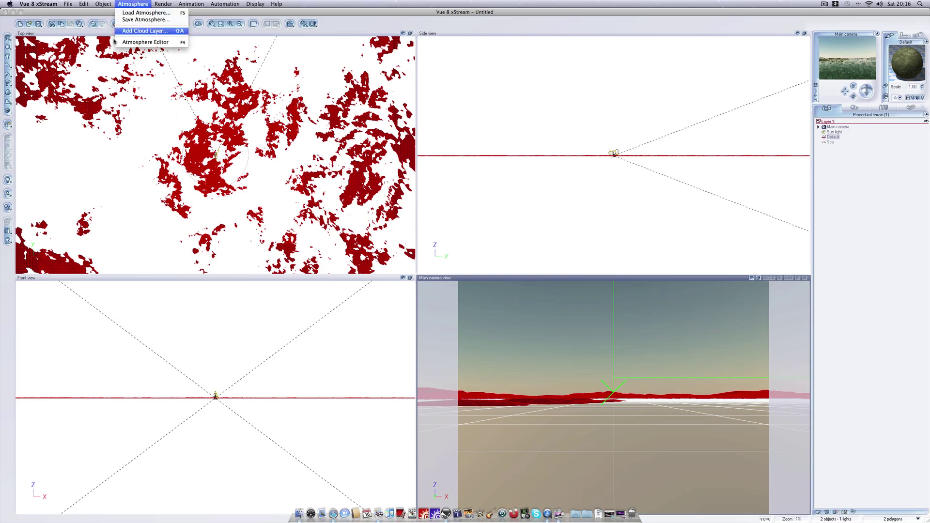
left_click(141, 42)
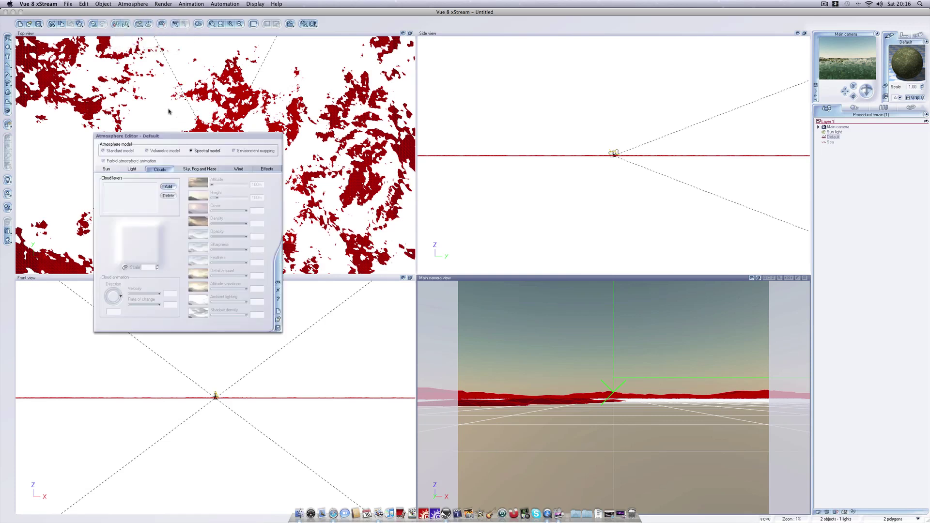
left_click(104, 169)
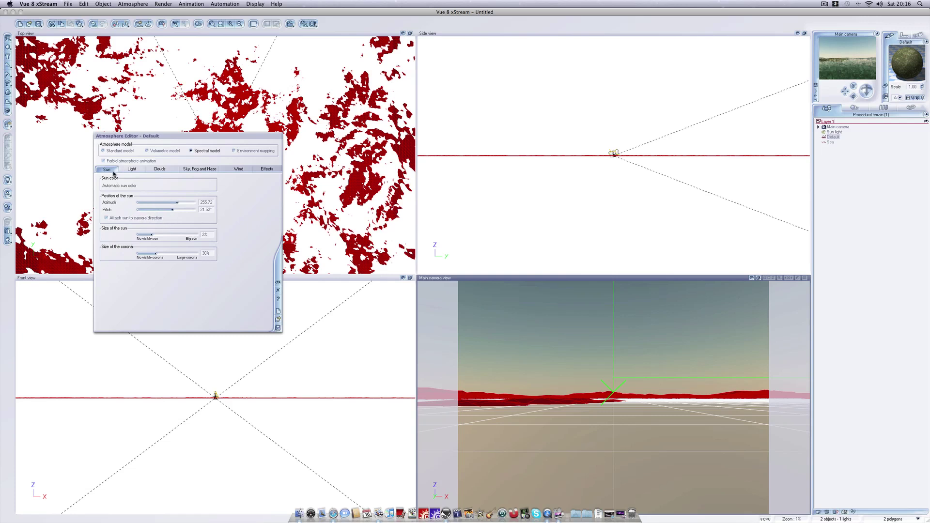
left_click(160, 169)
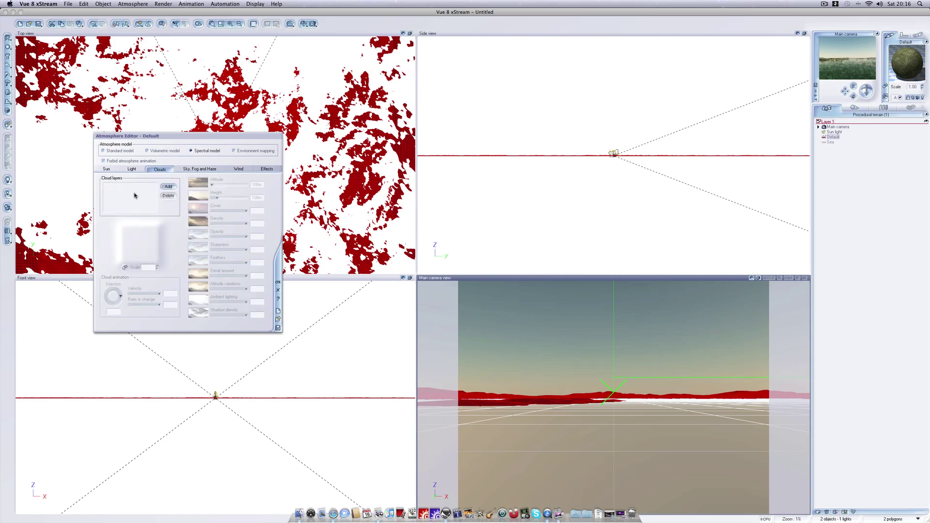
Add a Small Cumulus cloud layer and set its altitude slider to 2 km
left_click(168, 187)
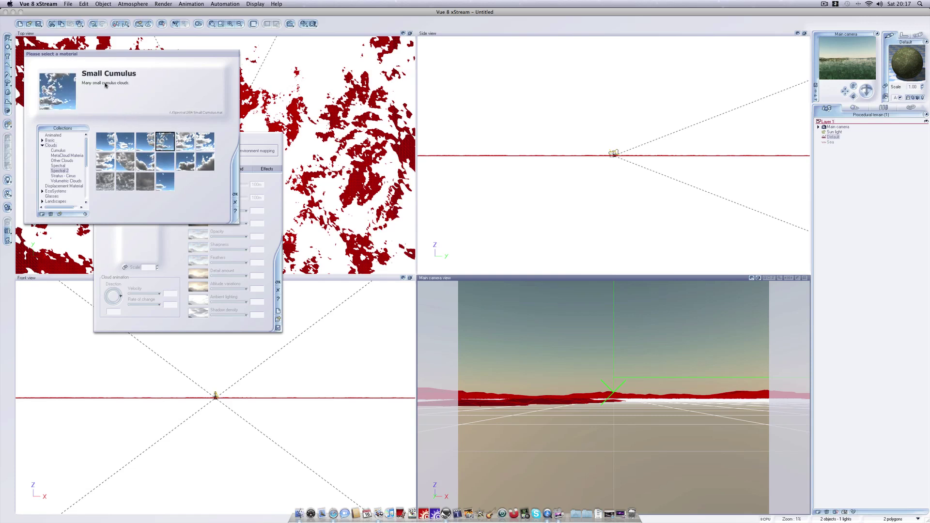
left_click(235, 194)
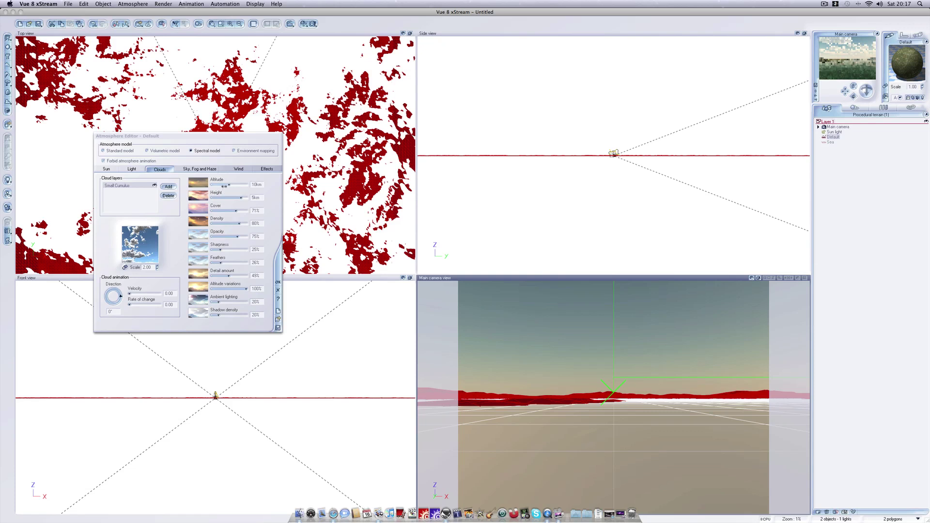
left_click_drag(229, 185, 218, 185)
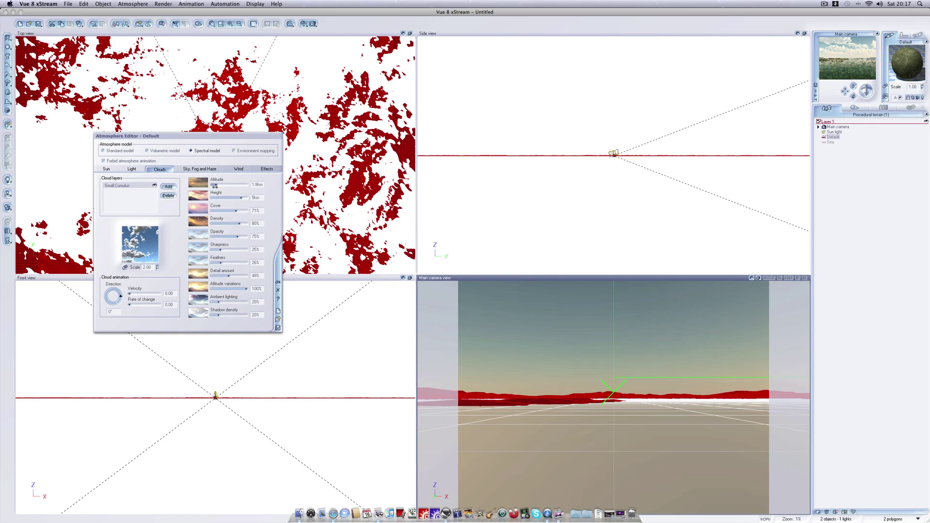
left_click_drag(212, 186, 210, 187)
left_click_drag(207, 187, 217, 188)
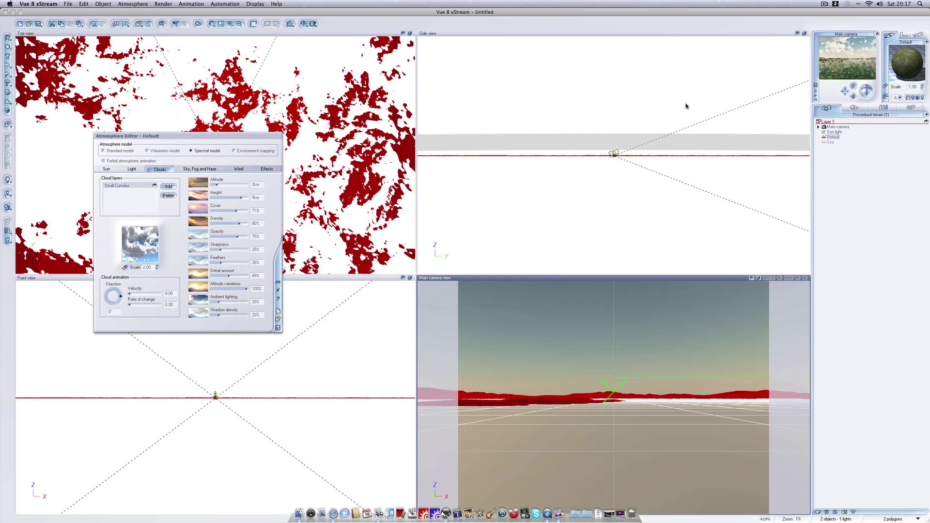
Set haze ground density to 14% on Sky, Fog and Haze, and close the editor with OK
left_click(201, 170)
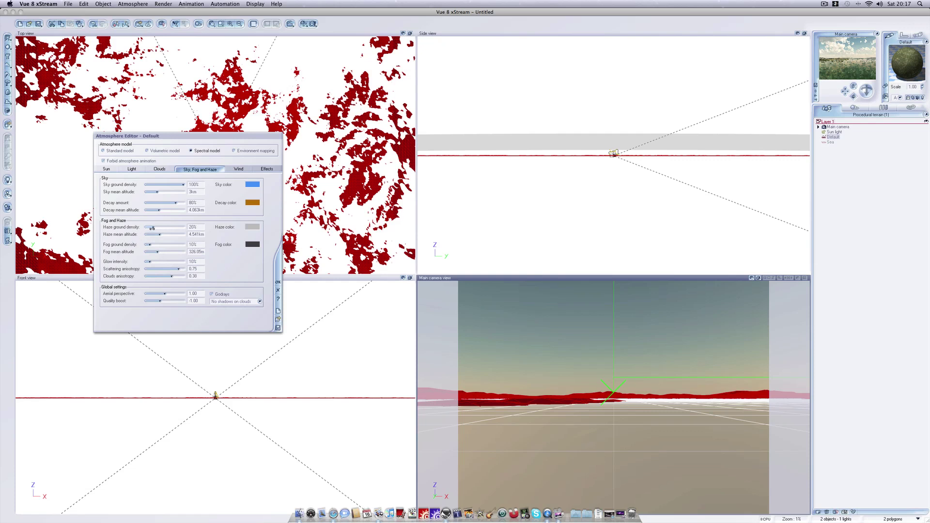
left_click_drag(150, 227, 147, 228)
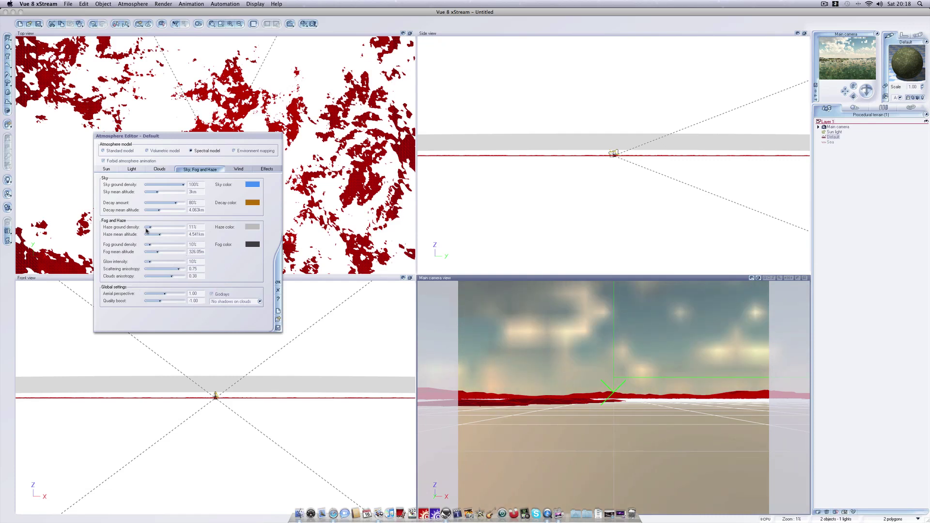
left_click_drag(149, 227, 150, 228)
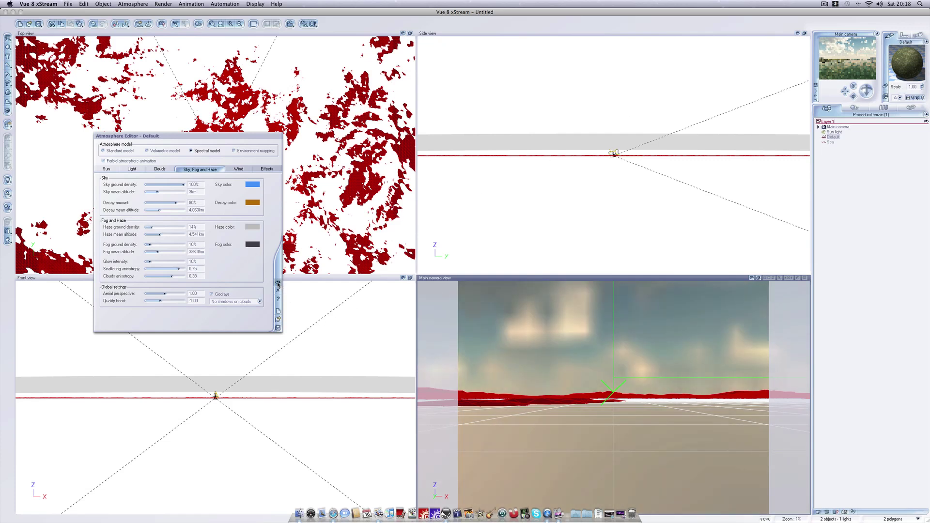
left_click(277, 284)
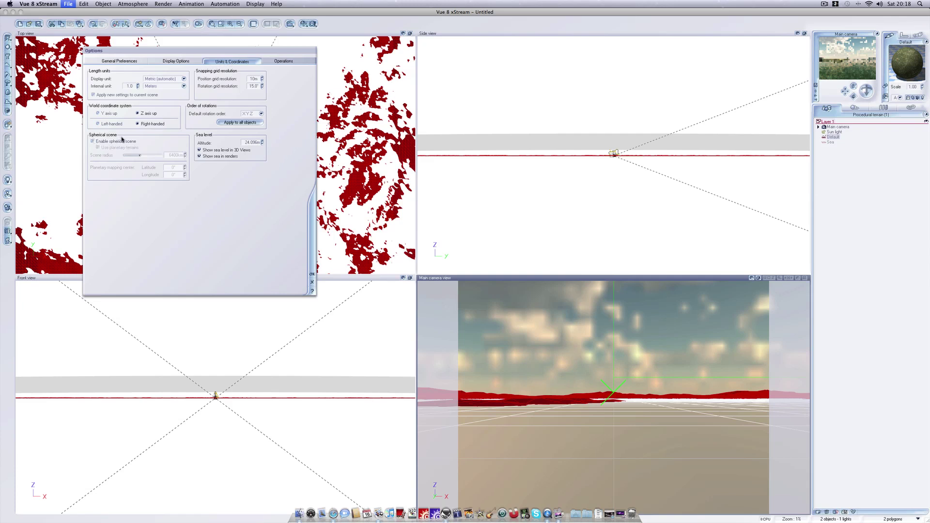
Enable spherical scene and planetary terrains at 6400 km radius, accepting the terrain-change warning
left_click(93, 142)
left_click(99, 148)
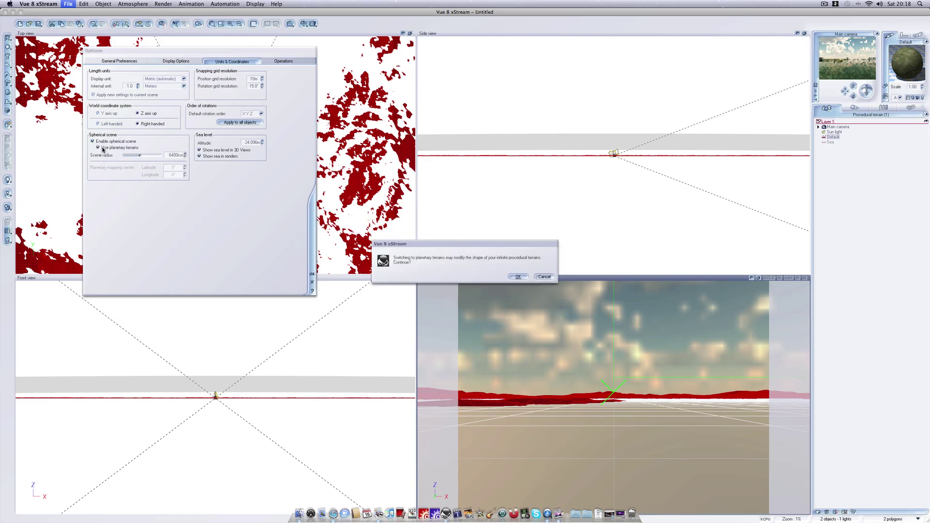
left_click(517, 276)
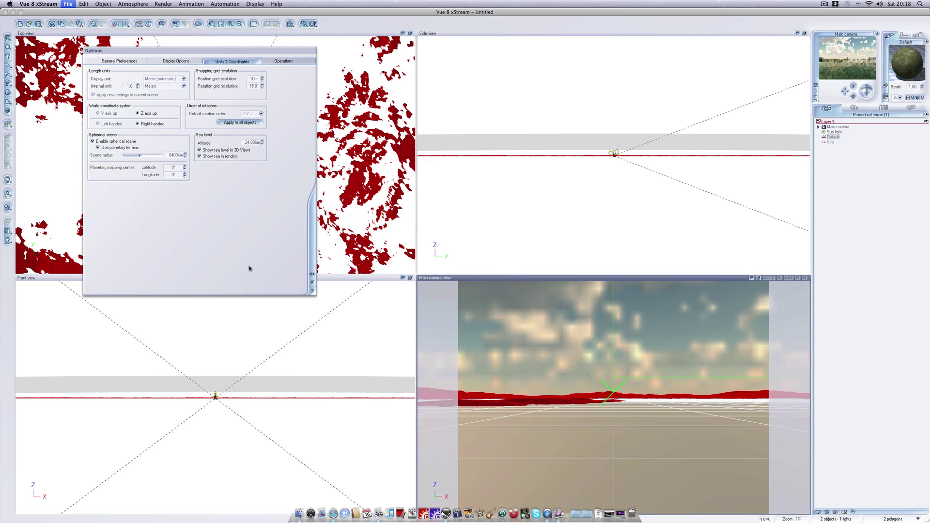
left_click(312, 275)
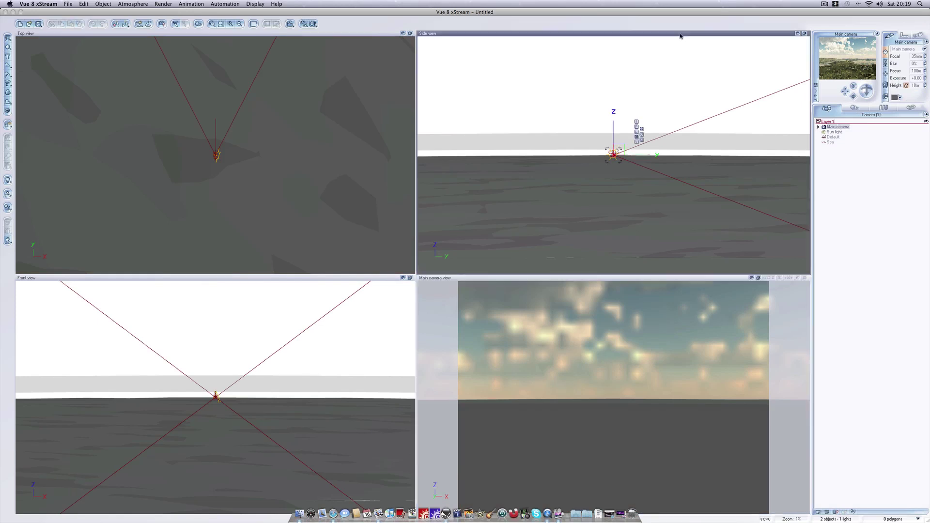
Lift the camera far above the planet in the Side view and pitch it down
left_click_drag(613, 138, 613, 50)
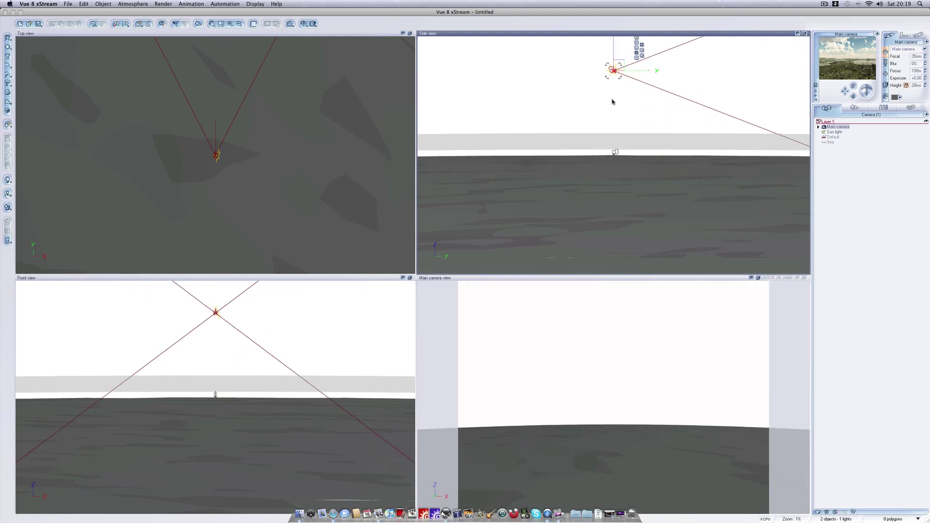
scroll(613, 102, "down", 3)
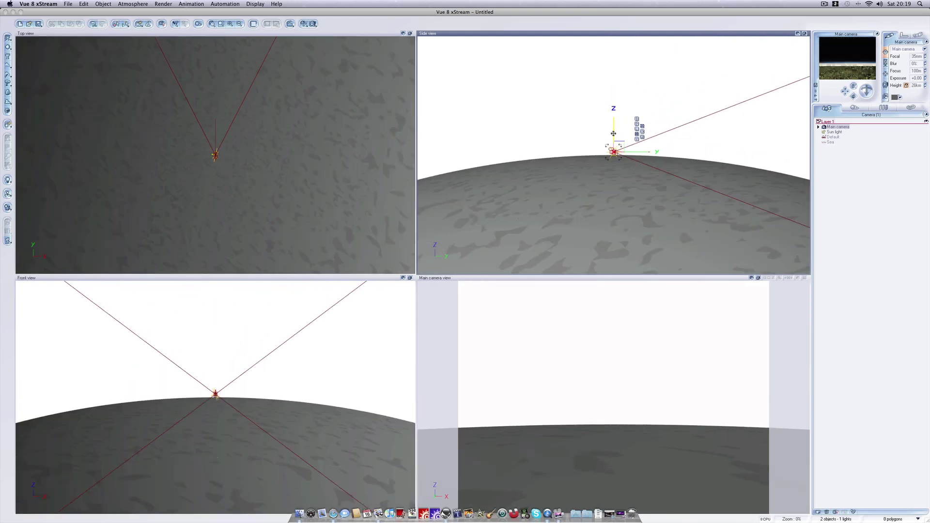
left_click_drag(613, 133, 621, 100)
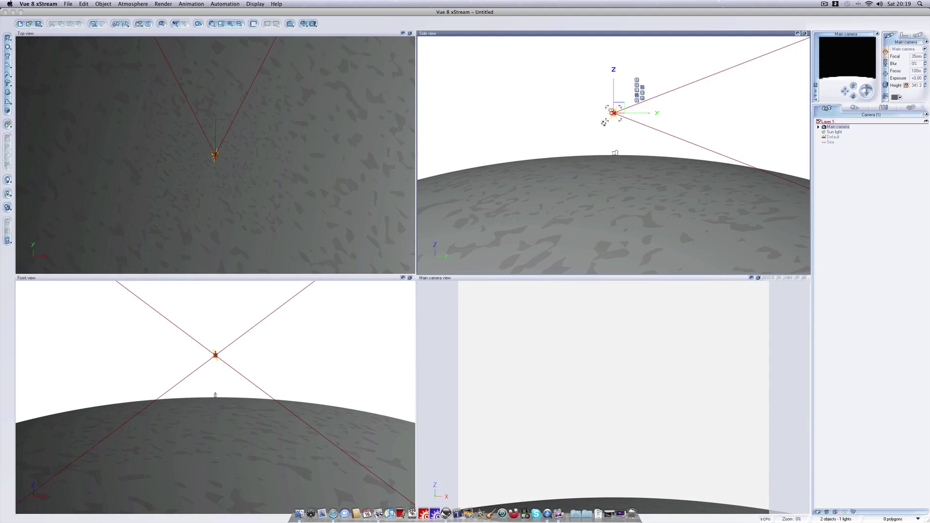
left_click_drag(604, 123, 600, 120)
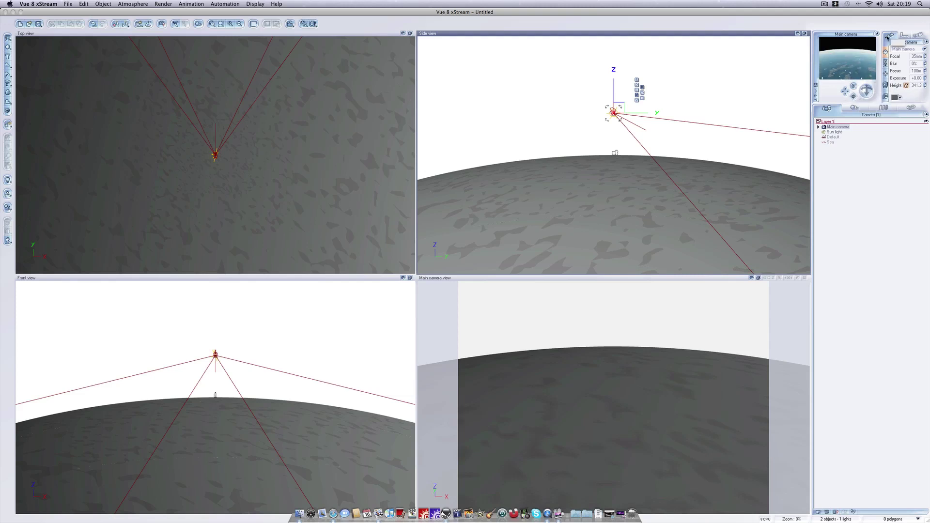
Refresh the Main camera preview to show the curved planet surface
right_click(858, 69)
left_click(888, 72)
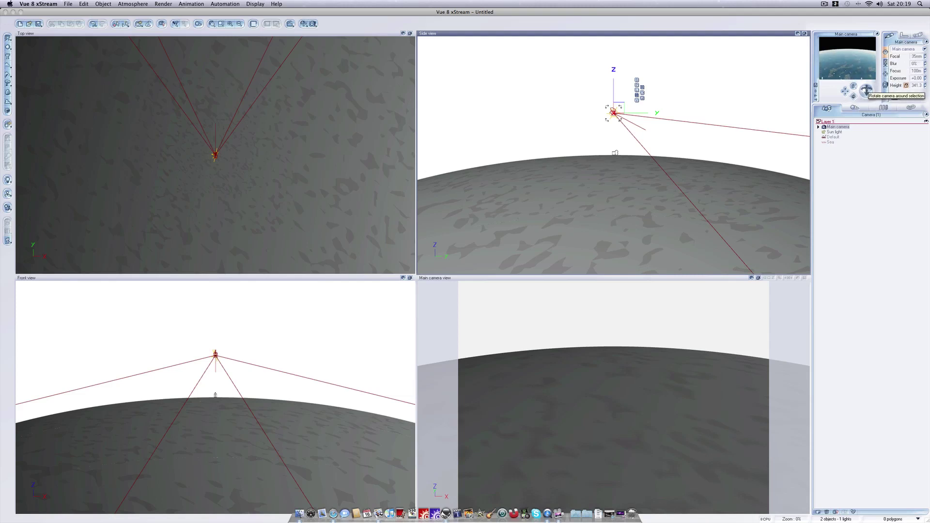
right_click(846, 76)
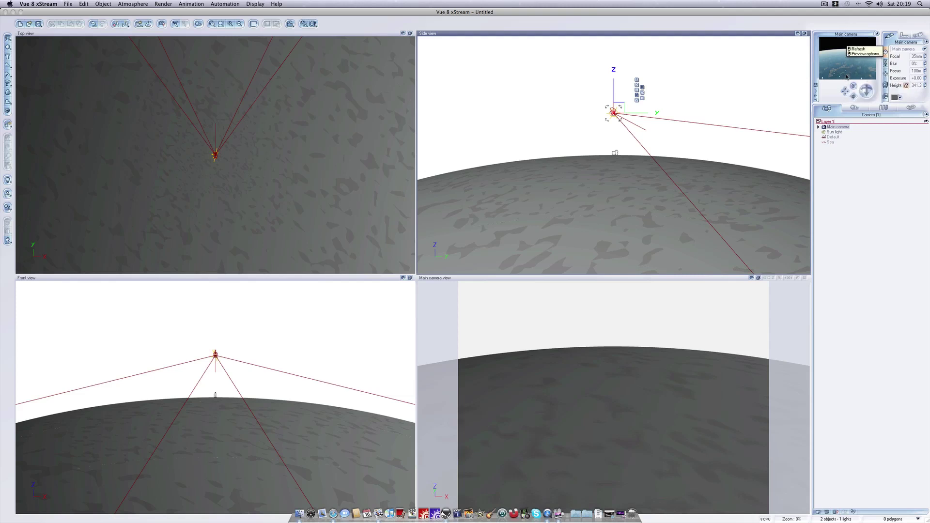
left_click(829, 95)
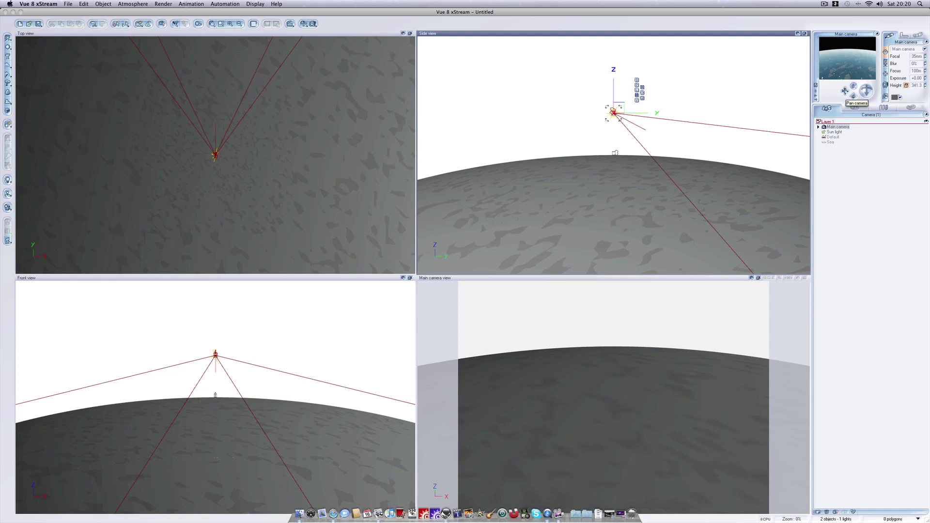
right_click(846, 74)
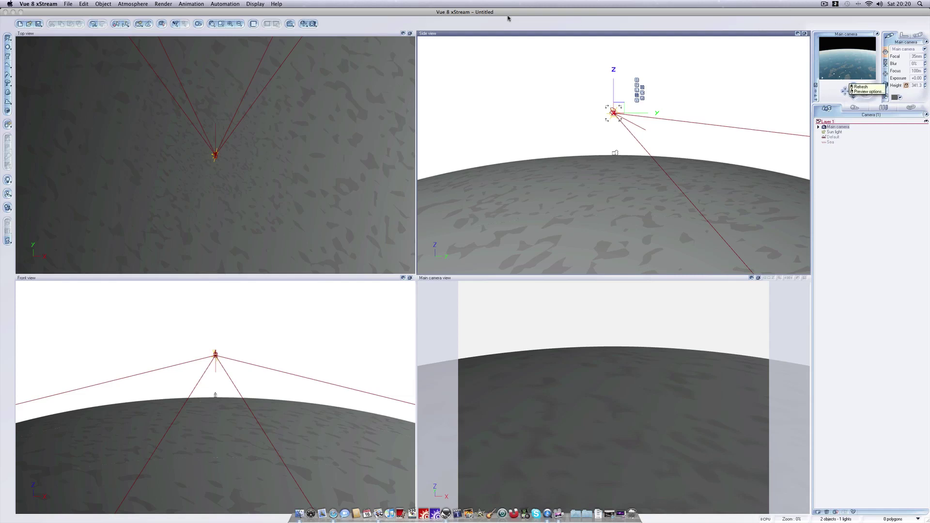
left_click(133, 4)
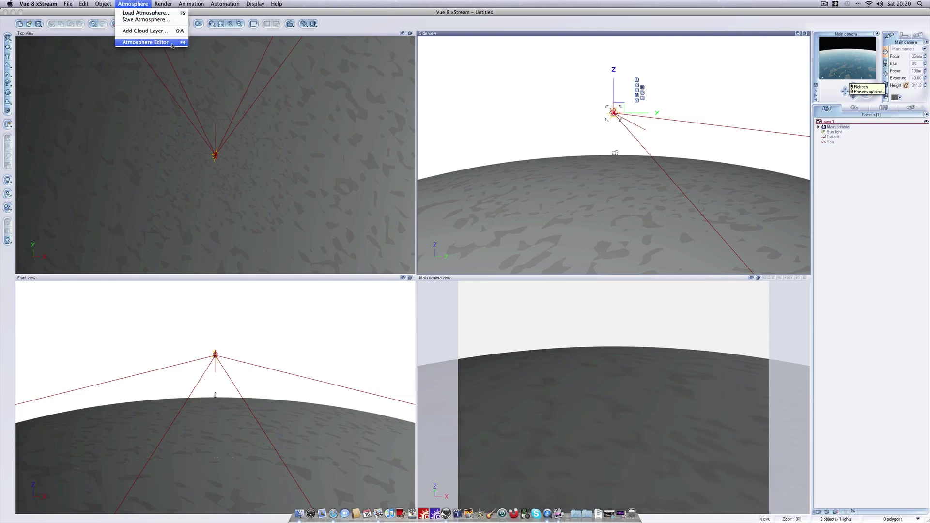
Add a Whispy Stratus cloud layer in the Atmosphere Editor's Clouds tab
left_click(145, 42)
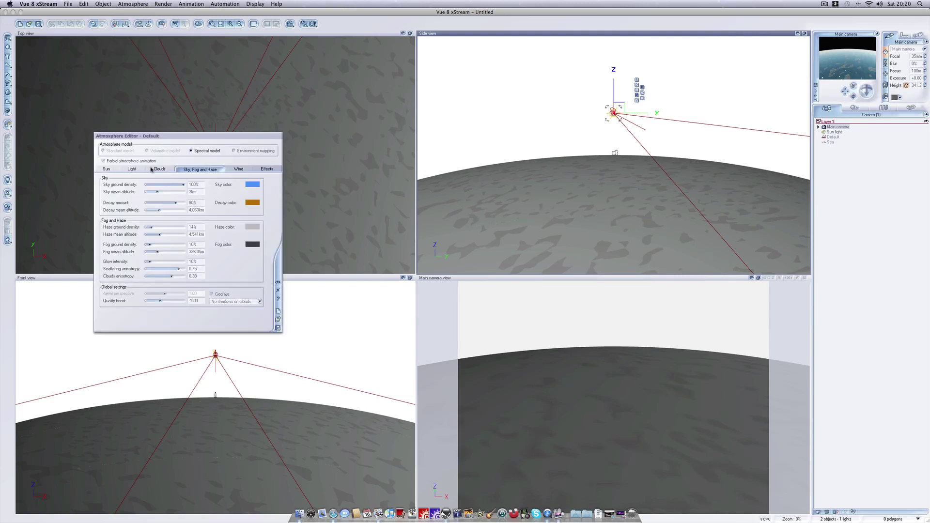
left_click(168, 171)
left_click(168, 186)
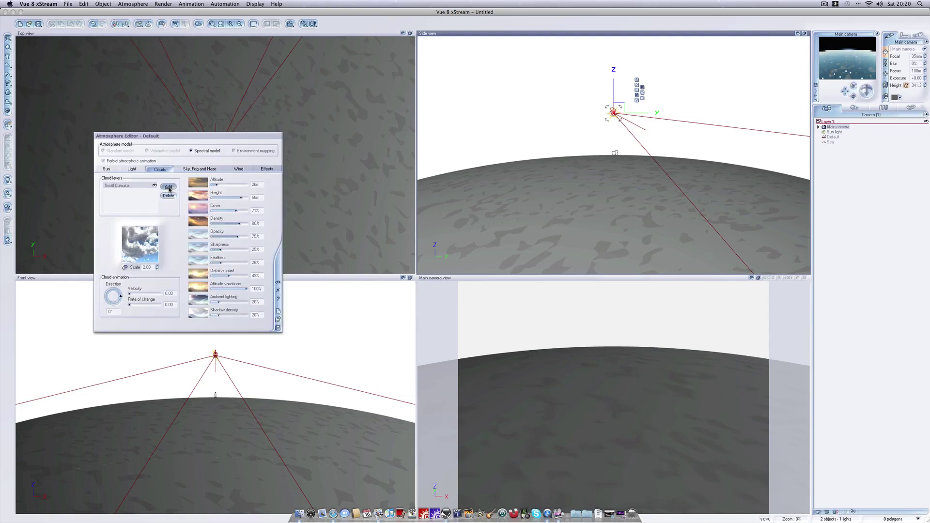
left_click(167, 178)
key("Left")
key("Left")
key("Left")
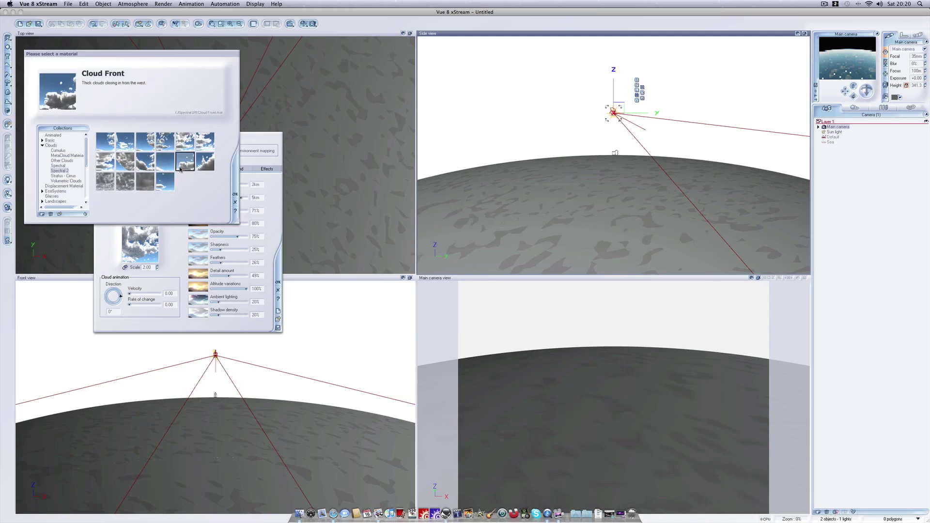
left_click(124, 146)
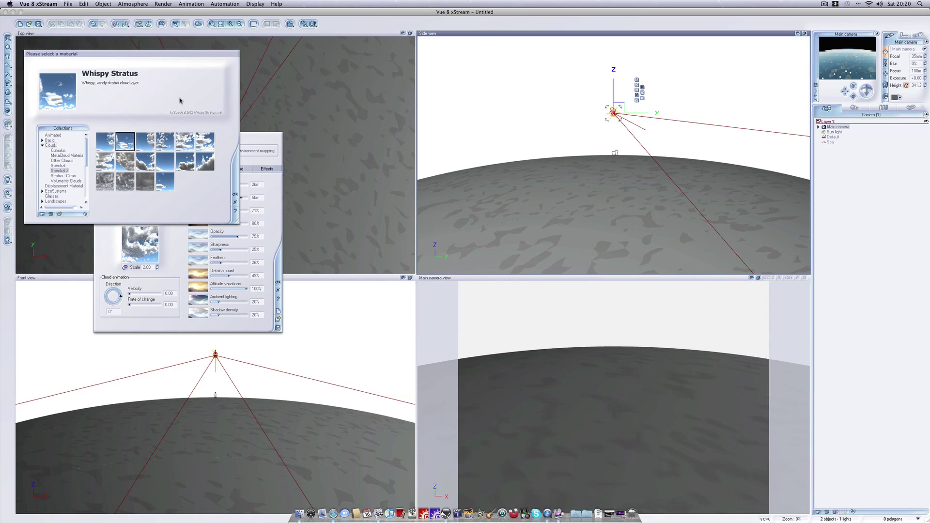
left_click(234, 195)
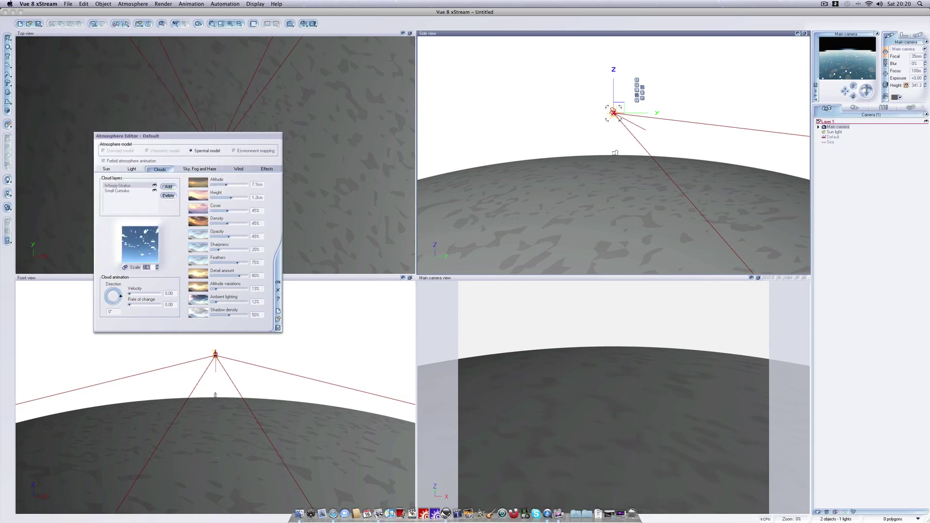
Give the stratus layer scale 4.20, altitude 6.5 km and 81% cover, then apply with OK
type("4.4")
key("Return")
type("4.")
key("Return")
type("4.2")
key("Return")
left_click_drag(227, 213, 235, 211)
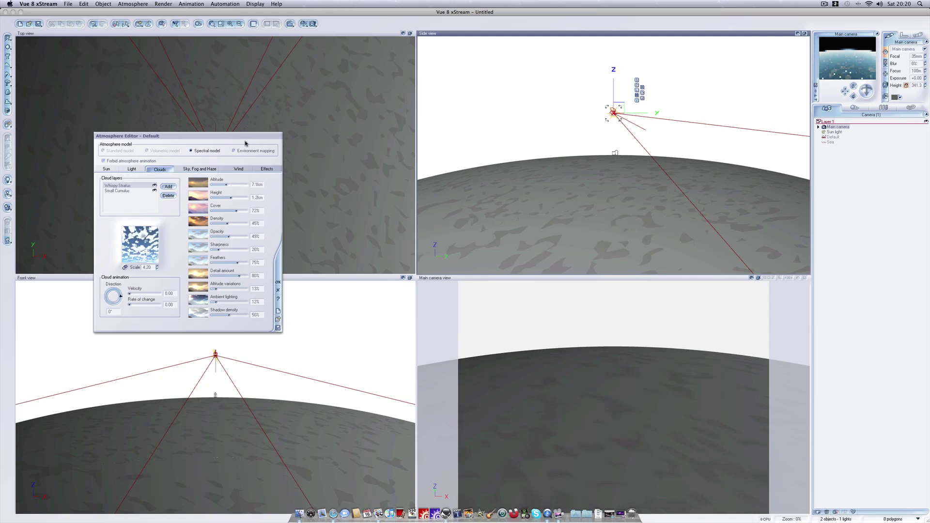
left_click_drag(226, 185, 229, 185)
left_click_drag(227, 185, 225, 185)
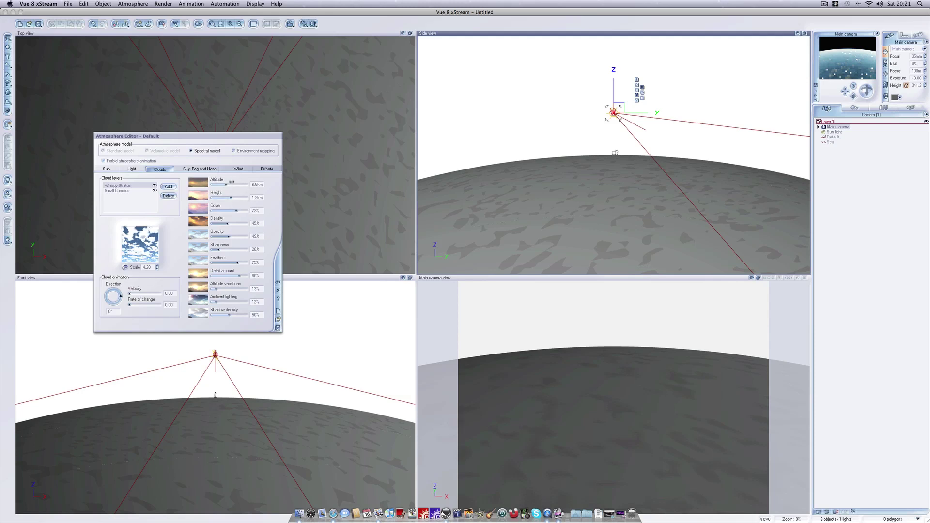
left_click_drag(234, 210, 240, 211)
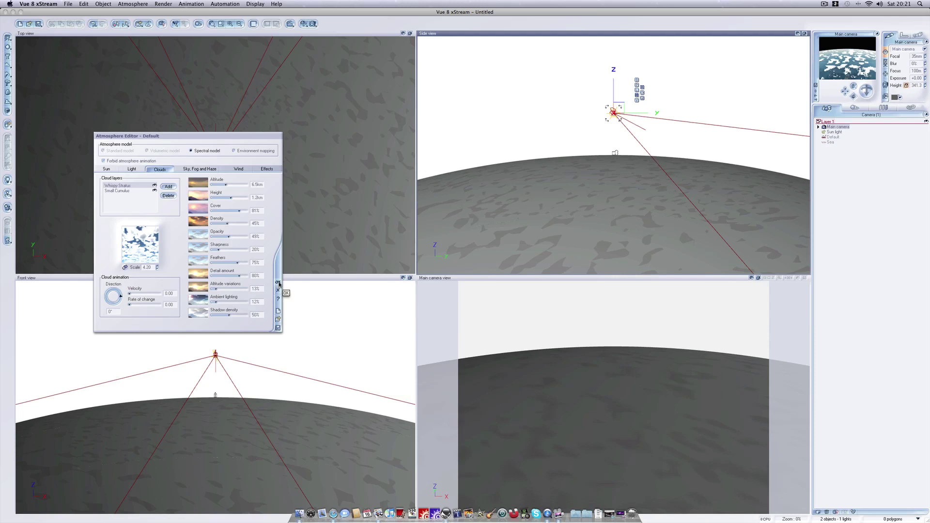
left_click(279, 283)
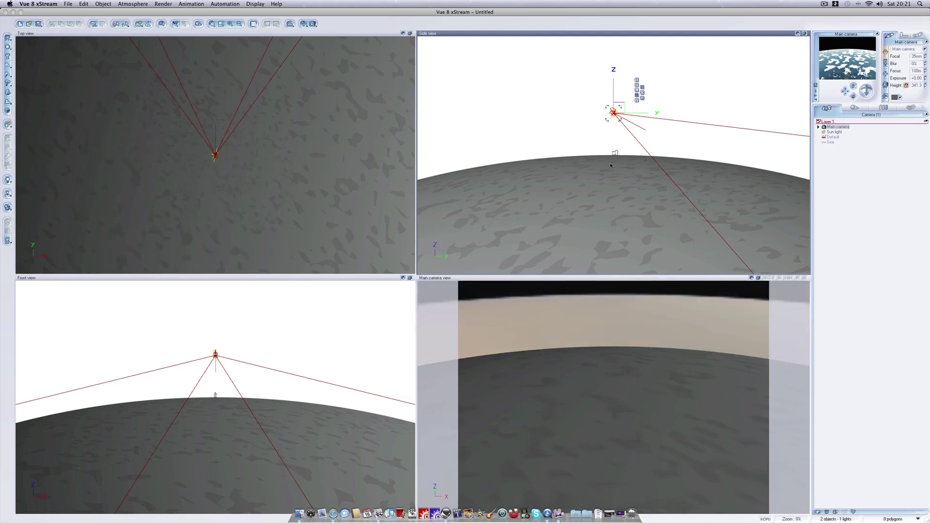